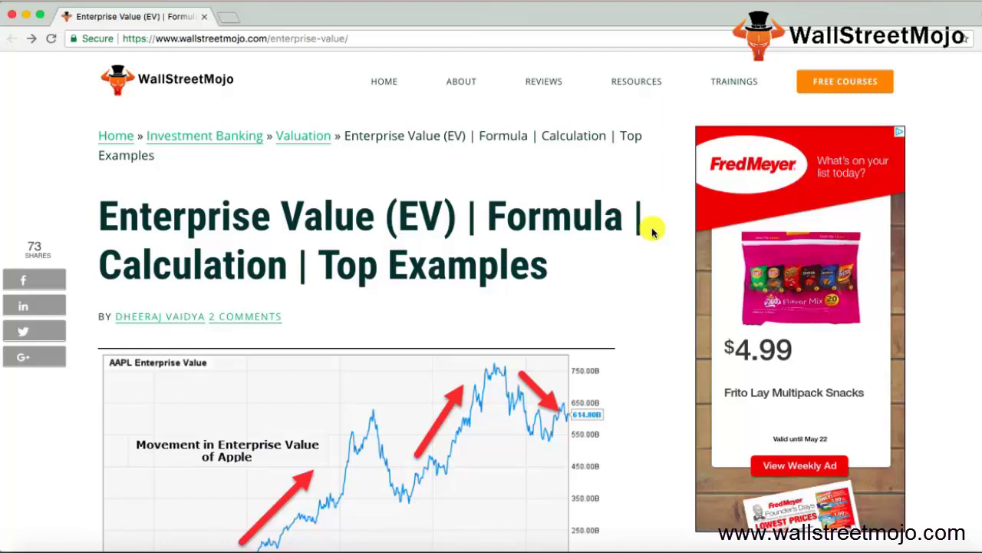
# Read the Enterprise Value article's introduction and formula, checking the cash and cash equivalents term that is subtracted
pyautogui.scroll(-1, 652, 232)
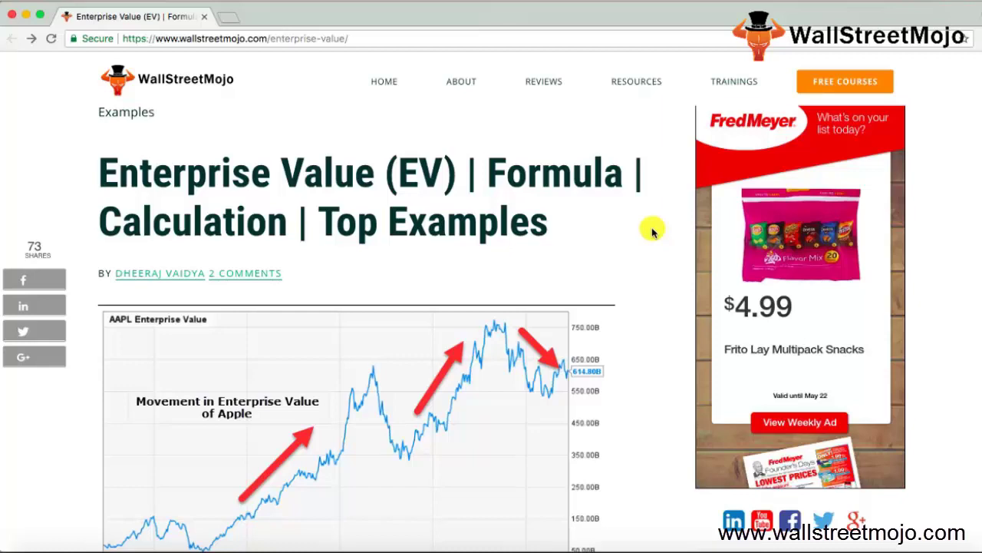
pyautogui.scroll(-5, 651, 231)
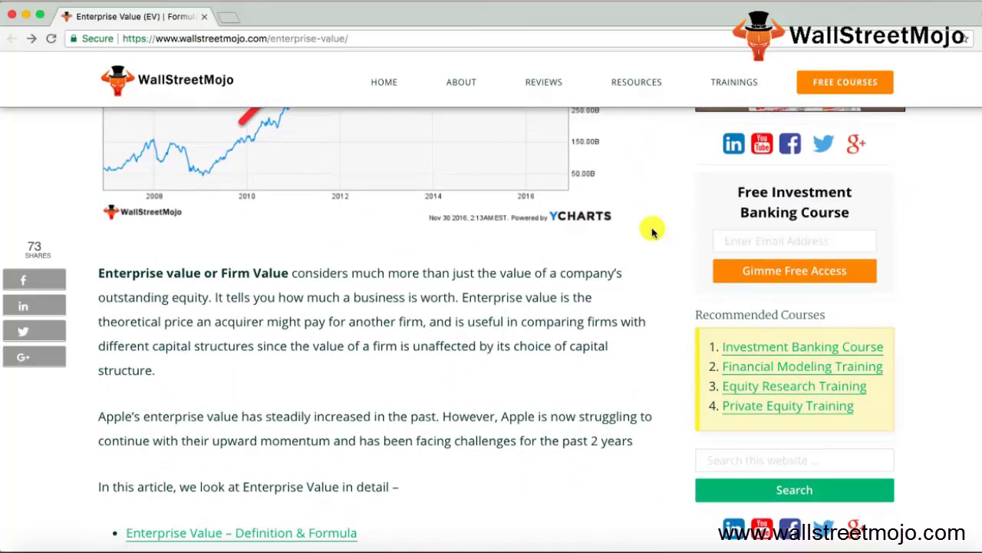
pyautogui.scroll(-1, 652, 231)
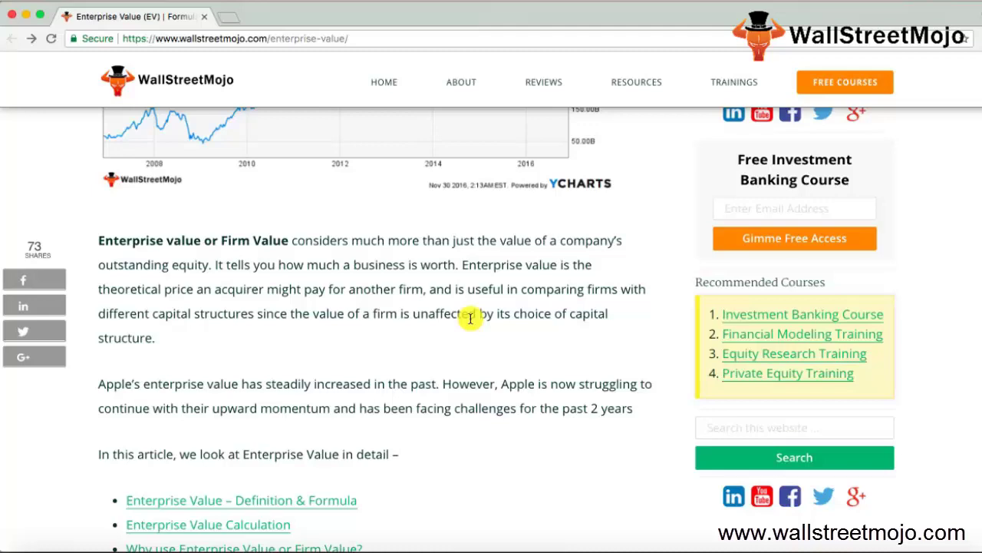
pyautogui.scroll(-8, 466, 322)
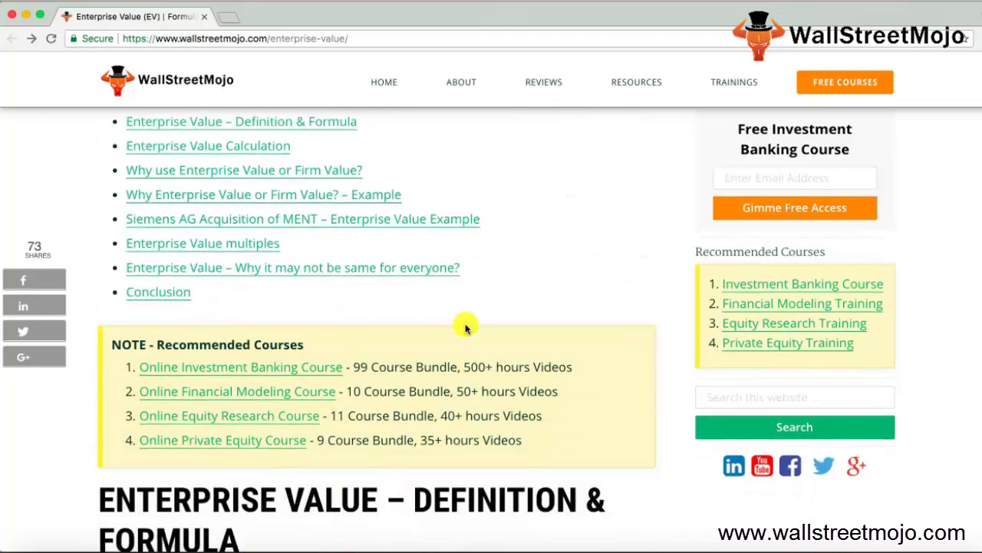
pyautogui.scroll(-3, 465, 323)
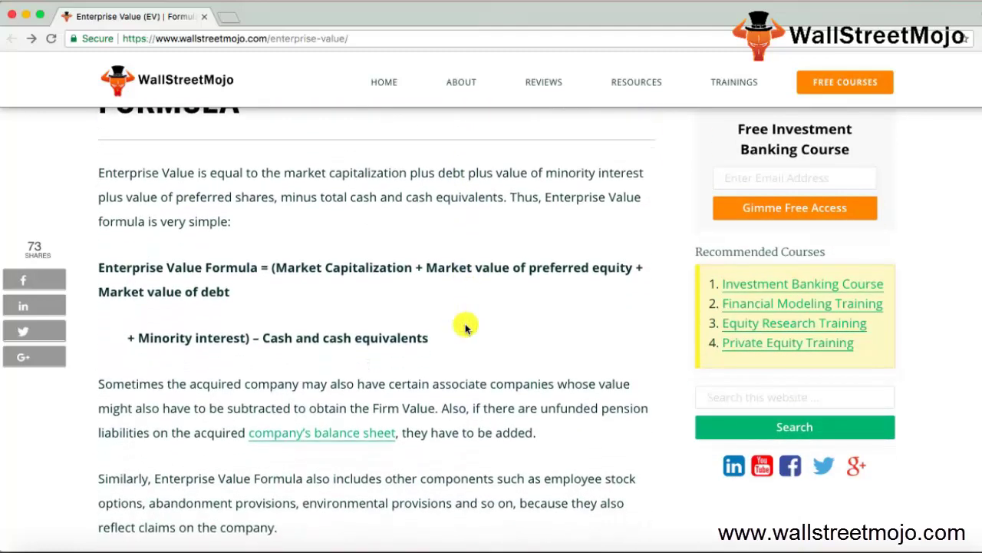
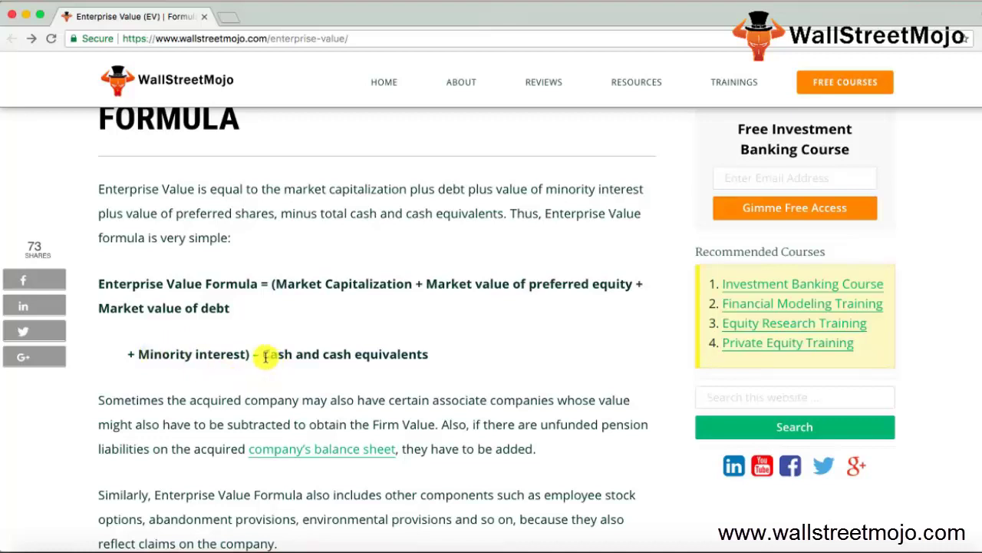
pyautogui.moveTo(265, 356); pyautogui.dragTo(439, 357)
pyautogui.click(440, 357)
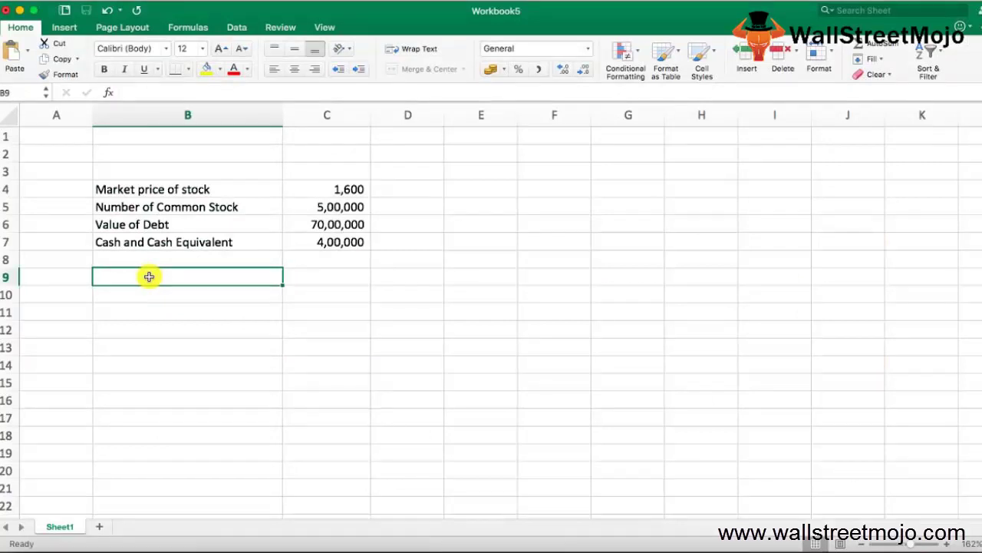
# In the Excel workbook, enter the heading "Enterprise Value of the company" in cell B10 beneath the input data
pyautogui.click(178, 194)
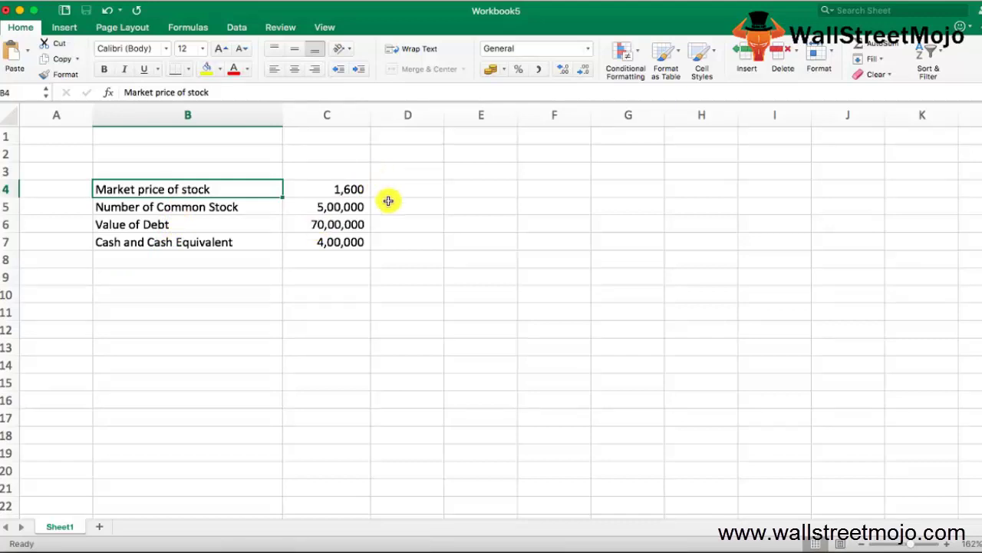
pyautogui.click(204, 211)
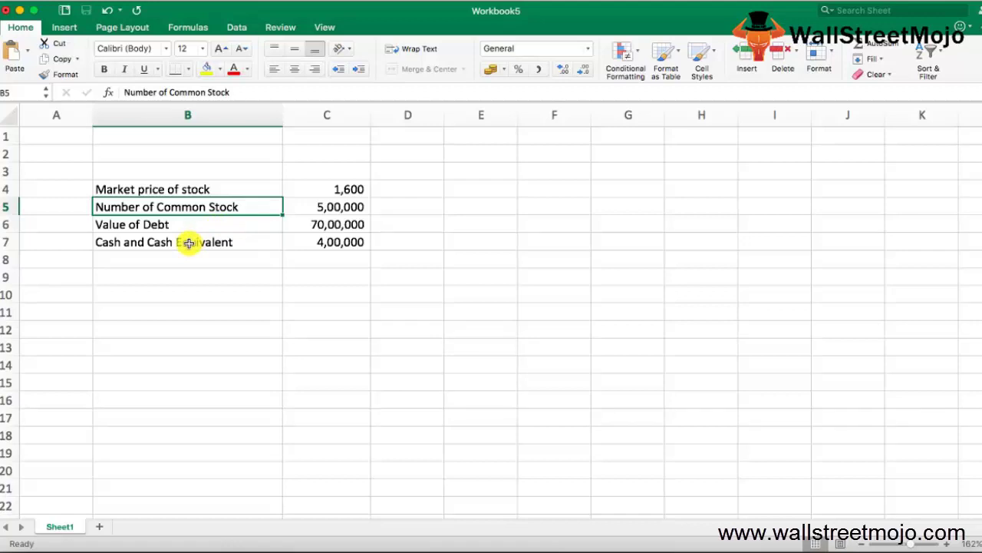
pyautogui.click(159, 316)
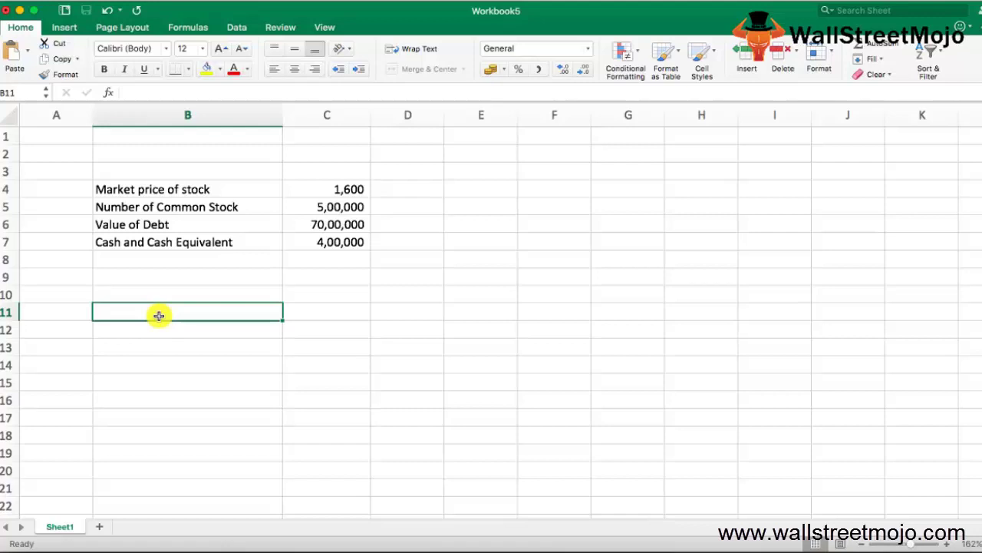
pyautogui.press('Up')
pyautogui.write('Enter')
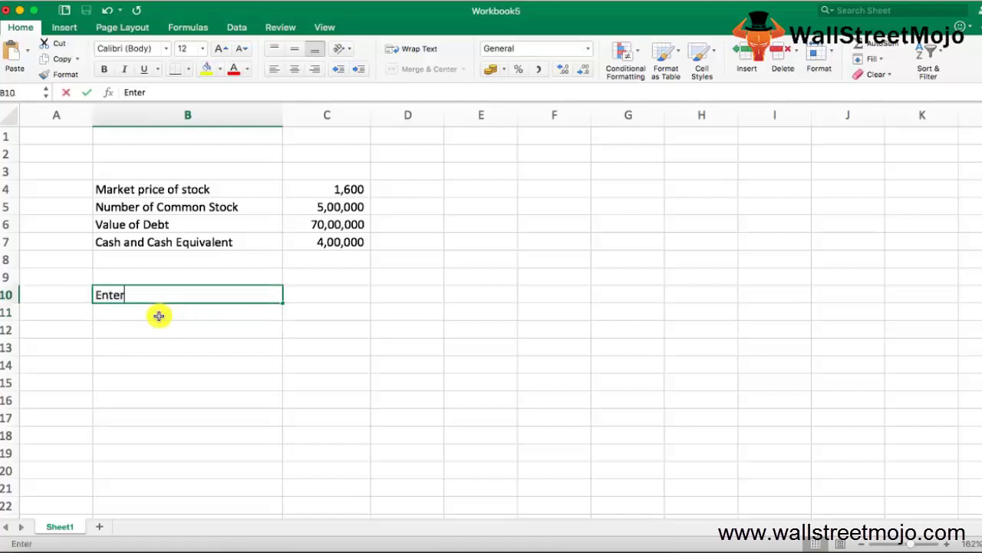
pyautogui.write('prise Va')
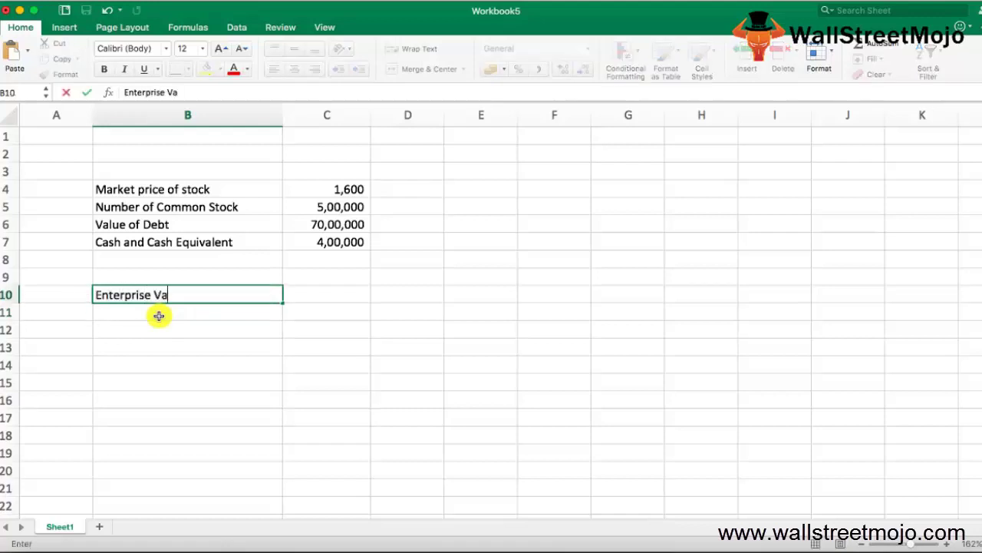
pyautogui.write('lue of the c')
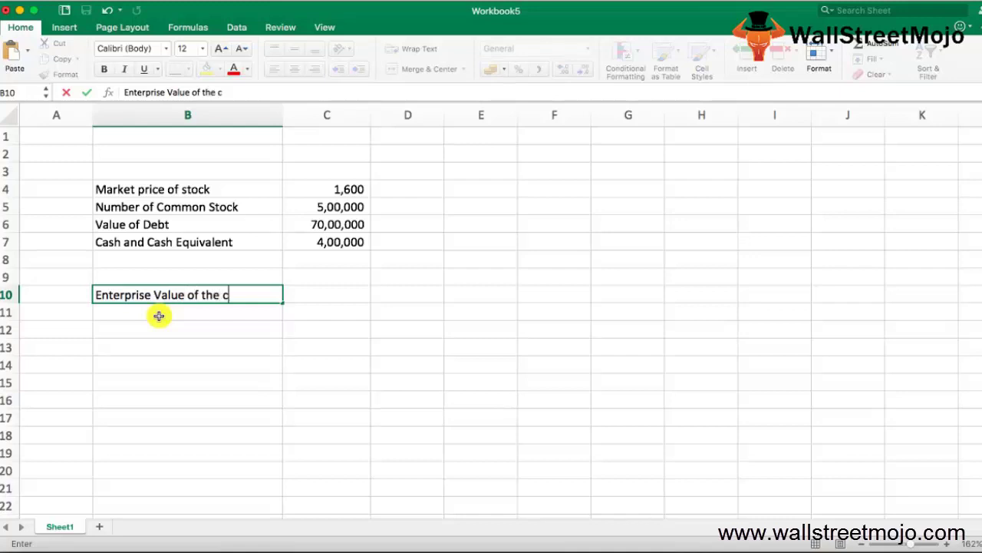
pyautogui.write('ompany')
pyautogui.press('Tab')
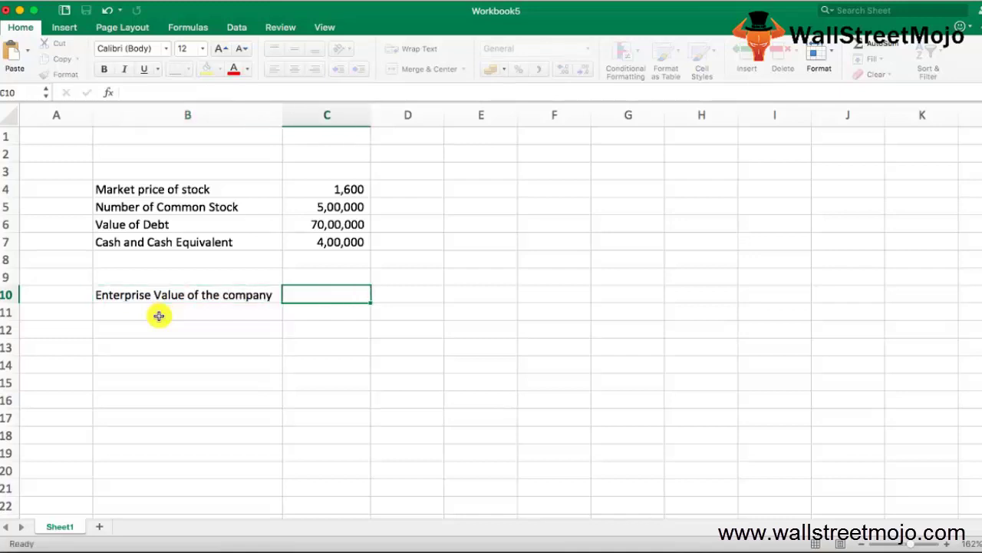
pyautogui.press('Left')
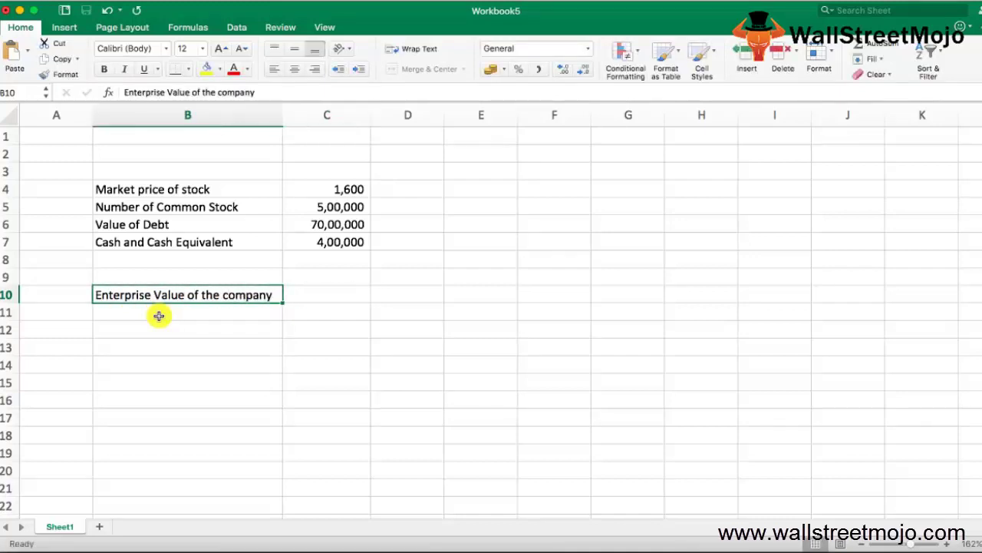
# Enter the label "Market Capitalisation" in cell B12
pyautogui.click(182, 335)
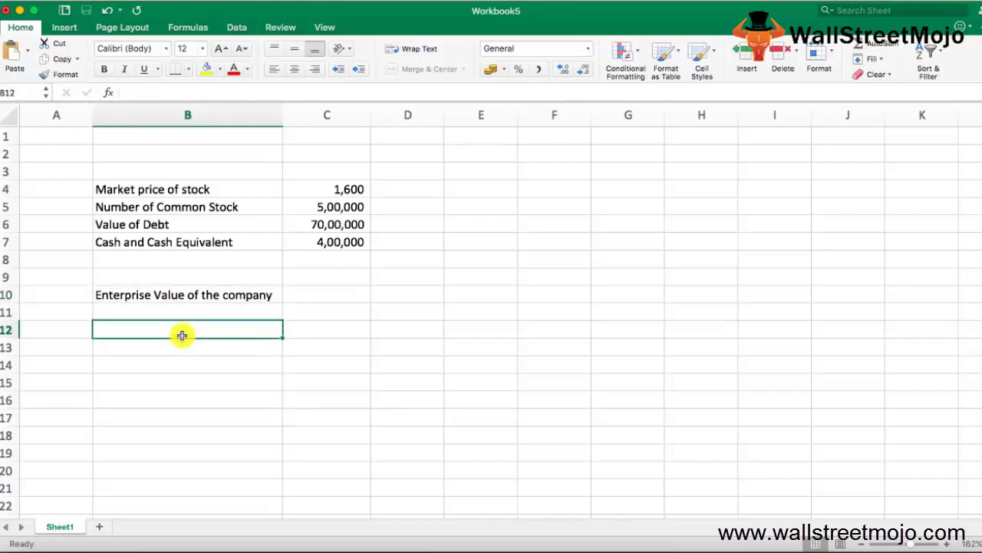
pyautogui.write('Market C')
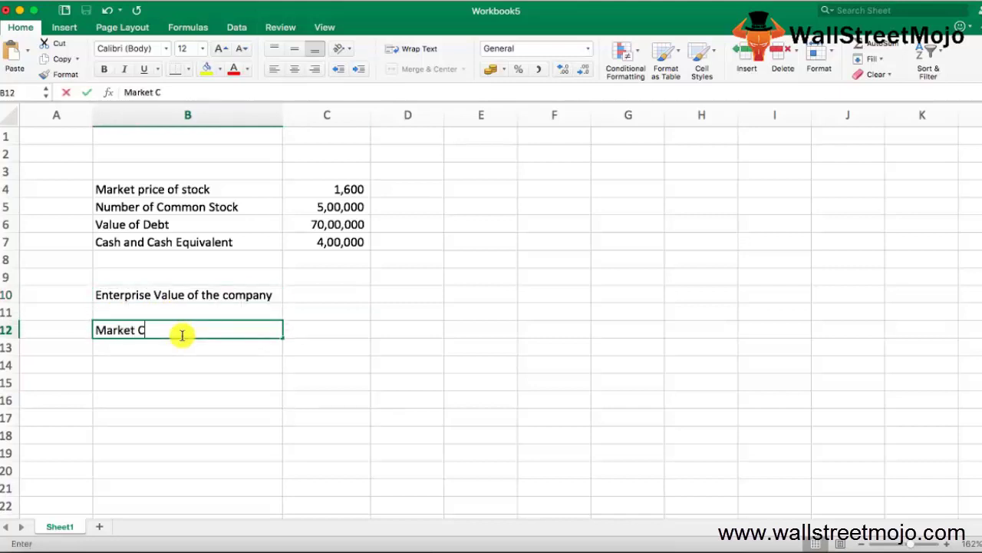
pyautogui.write('apitalisati')
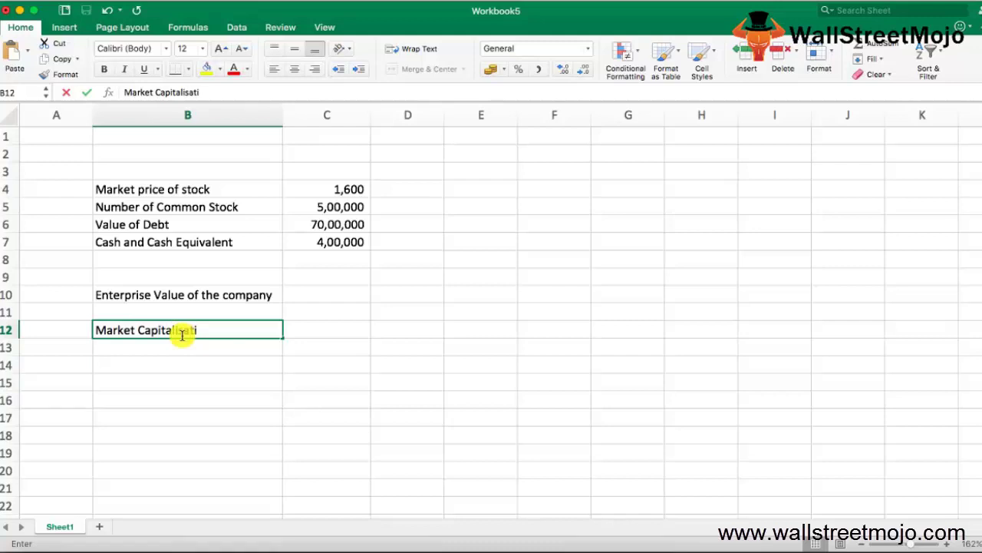
pyautogui.write('on')
pyautogui.press('Tab')
# Calculate the market capitalisation in C12 as stock price times number of common stock with the formula =C4*C5
pyautogui.write('=')
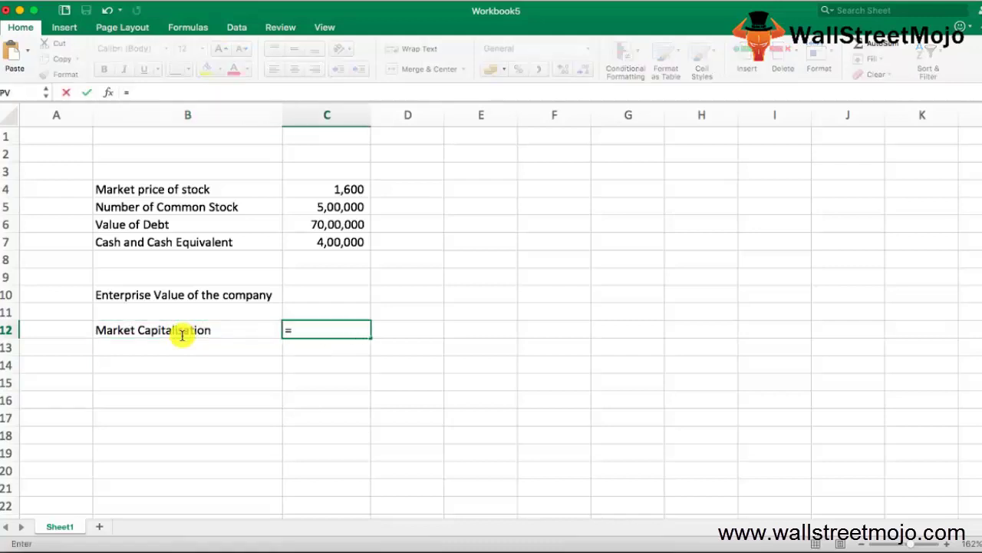
pyautogui.press('Up')
pyautogui.press('Up')
pyautogui.press('Up')
pyautogui.press('Up')
pyautogui.press('Up')
pyautogui.press('Up')
pyautogui.press('Up')
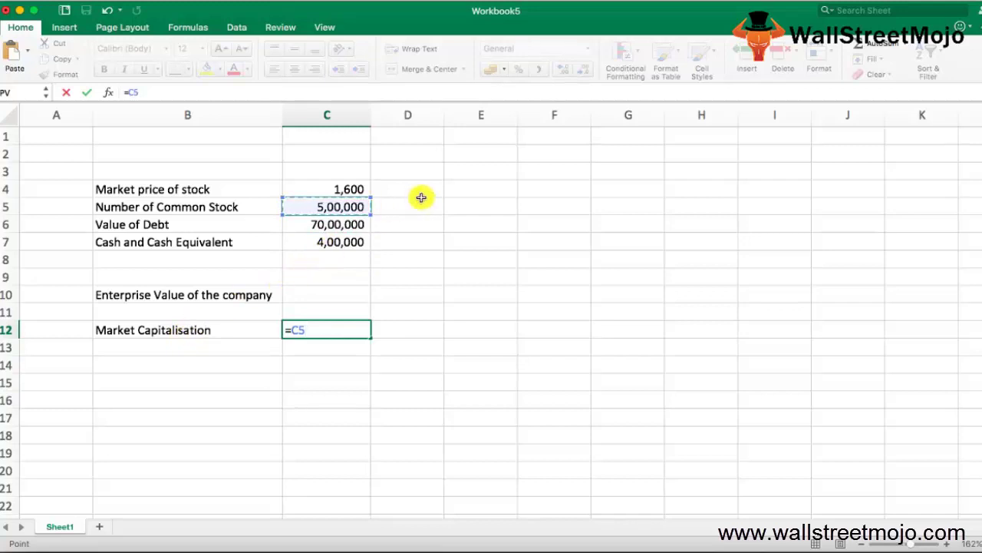
pyautogui.press('Up')
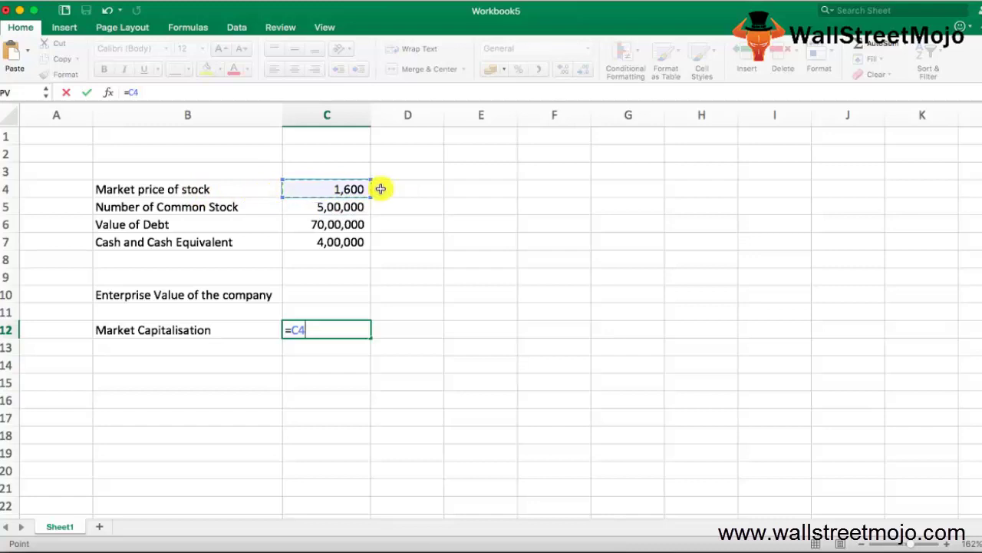
pyautogui.write('*')
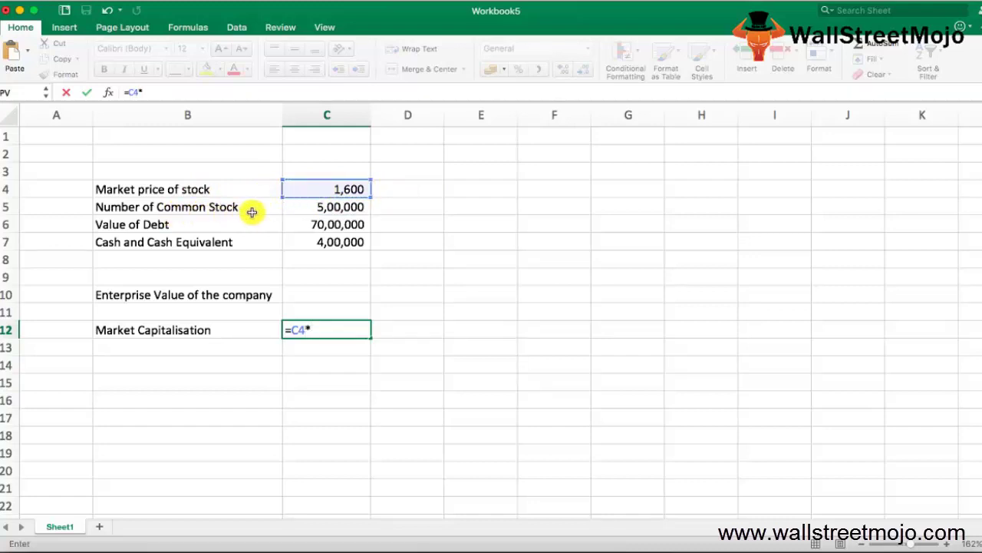
pyautogui.click(299, 208)
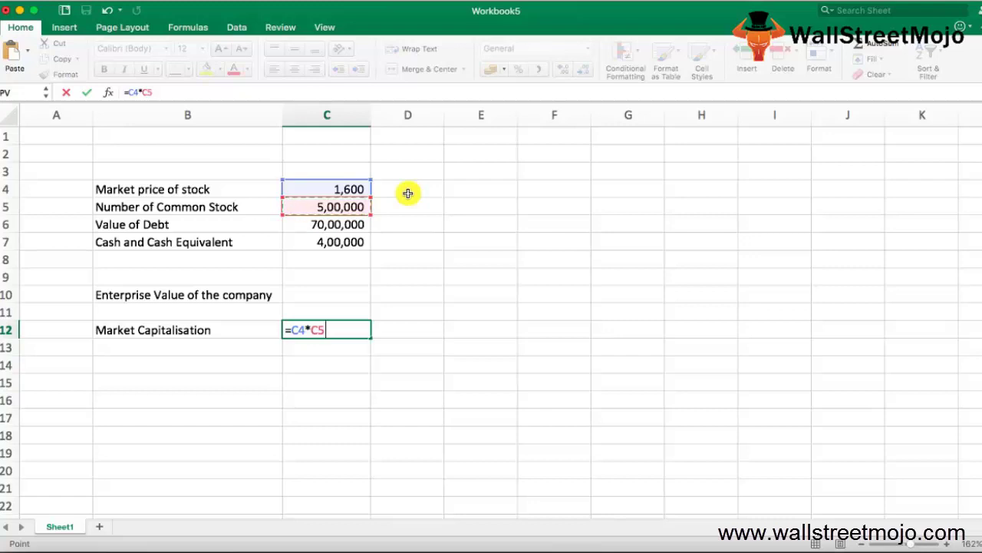
pyautogui.press('Return')
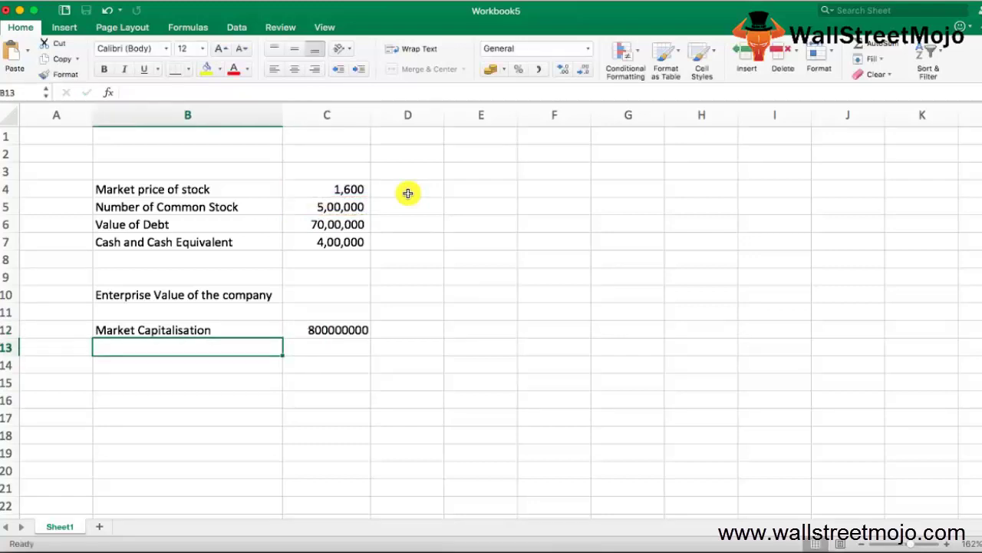
pyautogui.press('Up')
pyautogui.press('Right')
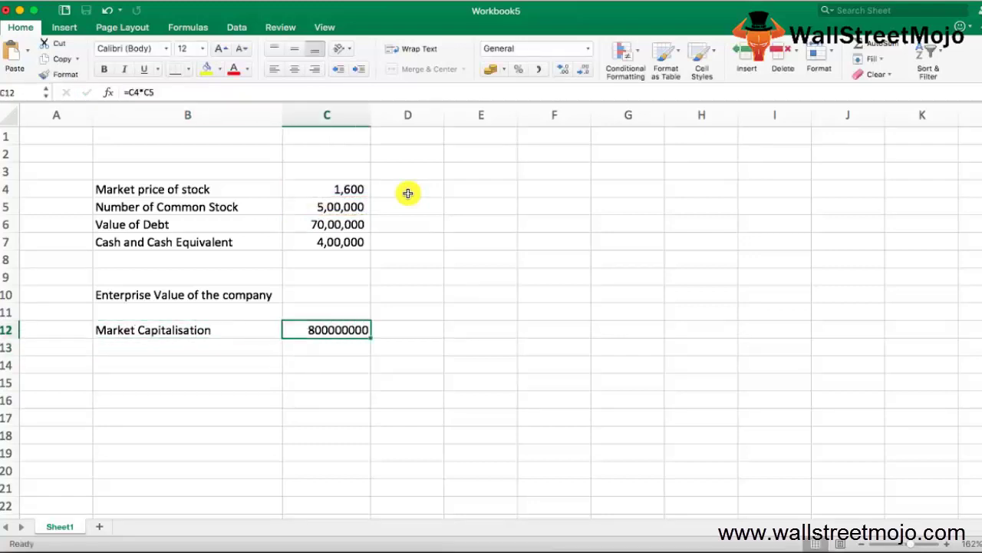
# Enter the label "Value of Debt" in cell B13 below Market Capitalisation
pyautogui.press('Left')
pyautogui.press('Down')
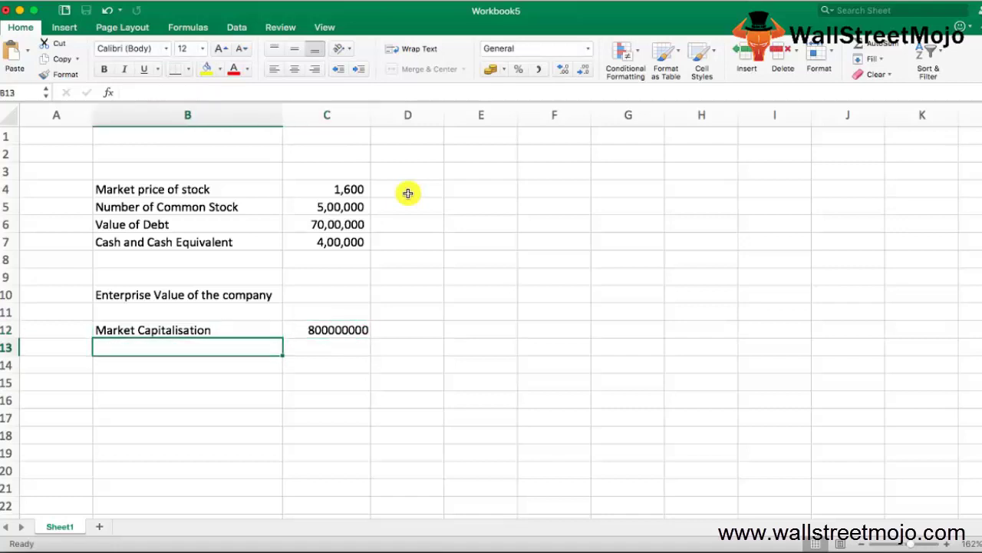
pyautogui.write('Valu')
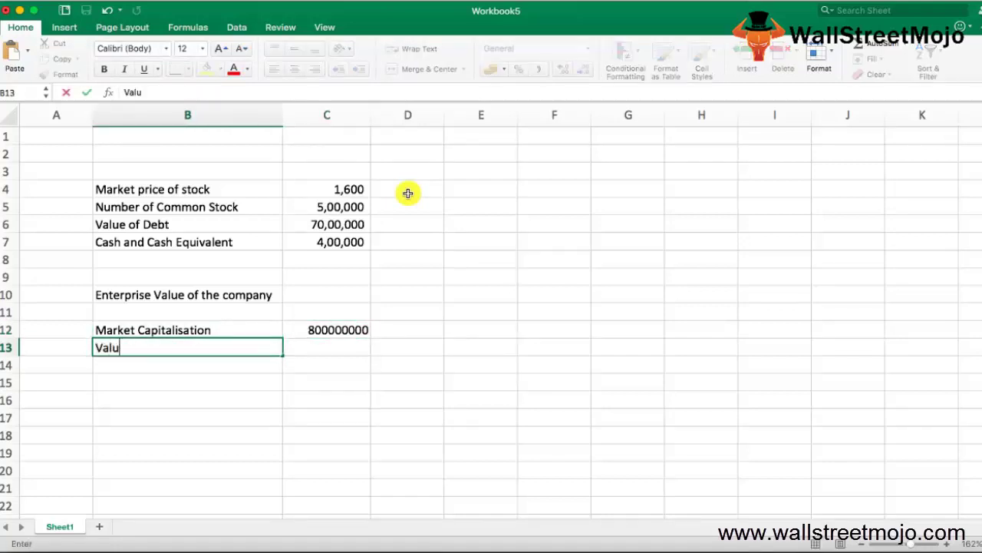
pyautogui.write('e A')
pyautogui.press('BackSpace')
pyautogui.write('of Debt')
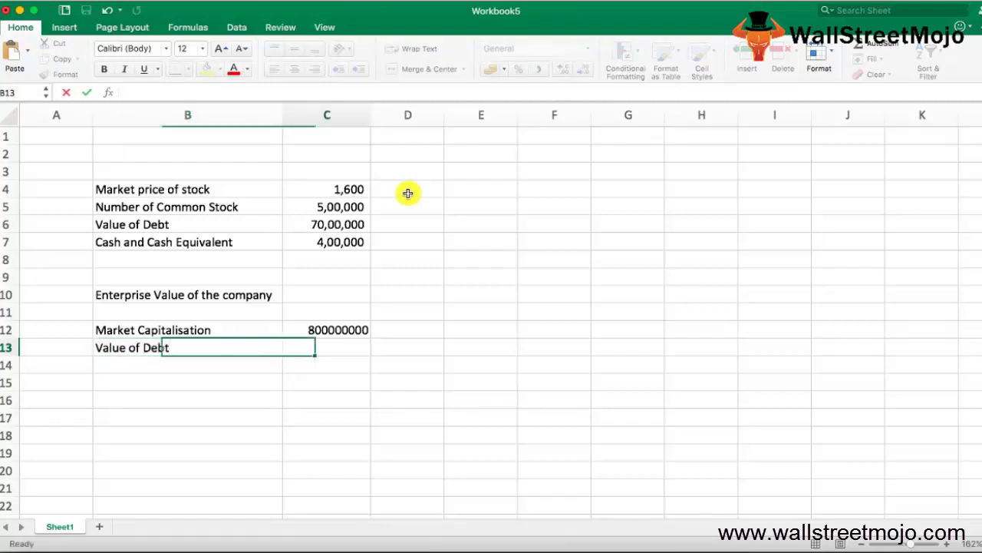
# Link cell C13 to the debt value in the input data with the formula =C6
pyautogui.press('Tab')
pyautogui.write('=')
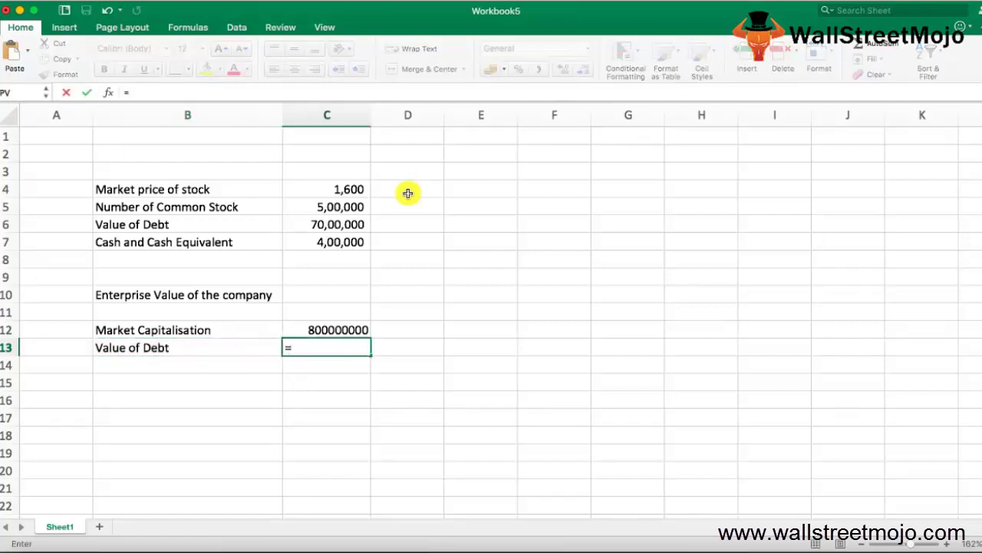
pyautogui.click(357, 221)
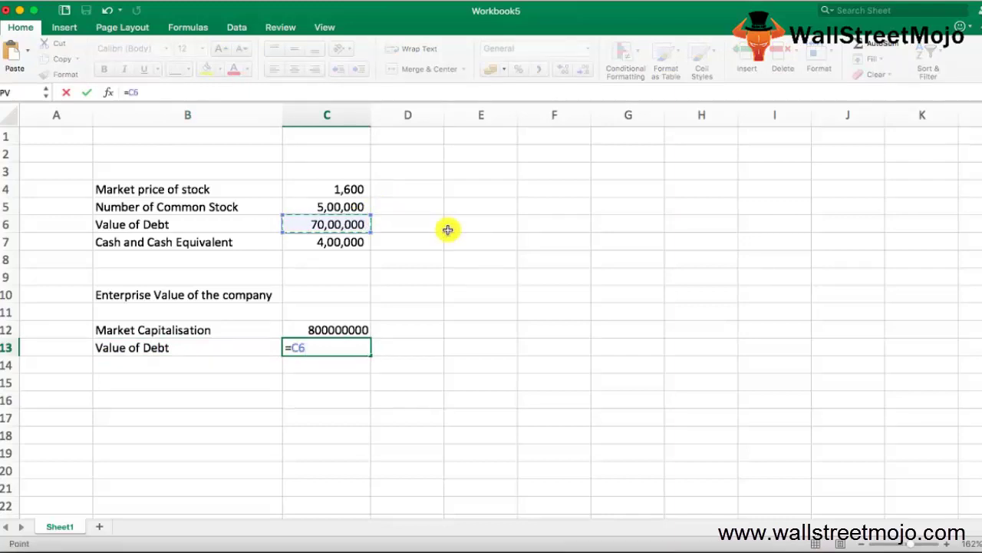
pyautogui.press('Return')
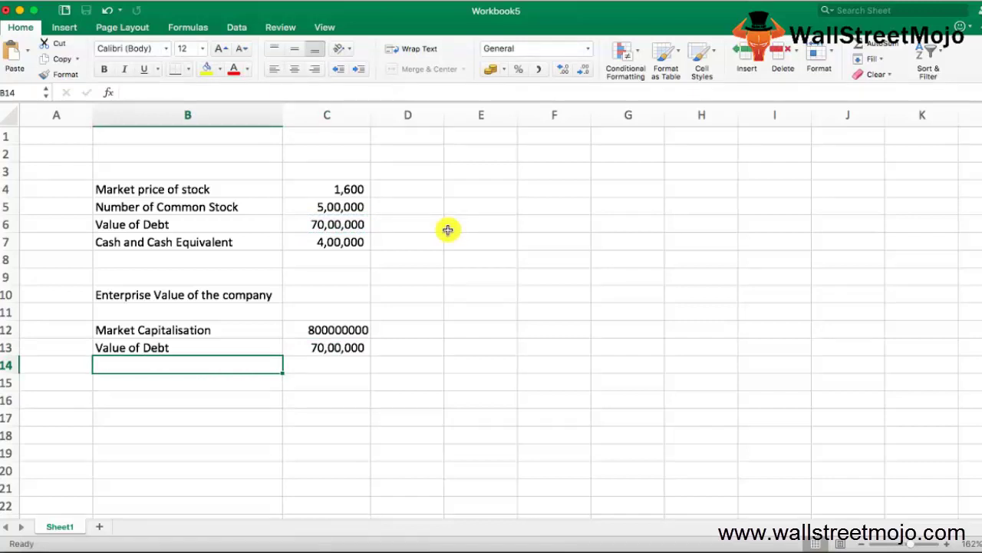
# Fill cell B14 with the "Cash and Cash Equivalent" label by linking it to cell B7 of the input data
pyautogui.write('Cash and Cash Eqi')
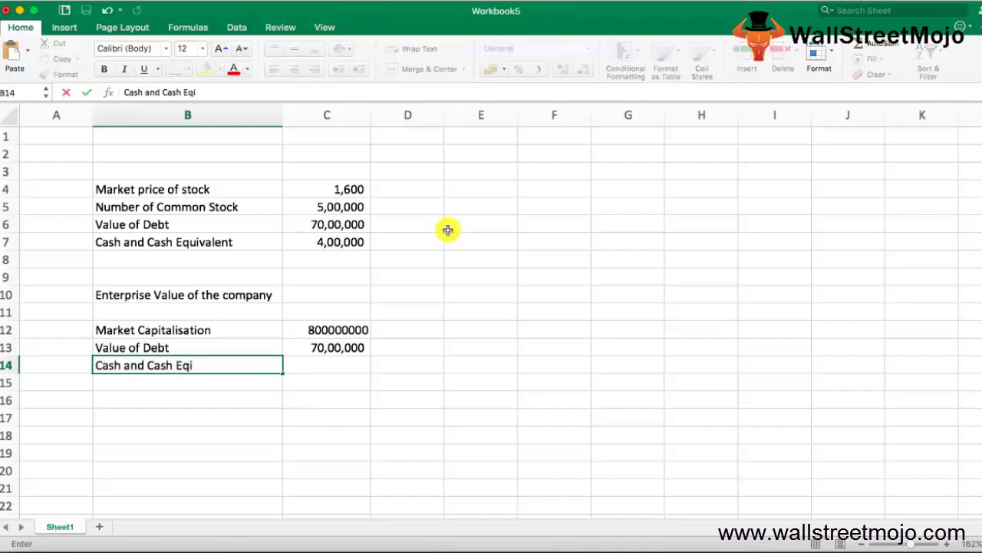
pyautogui.press('Escape')
pyautogui.write('=')
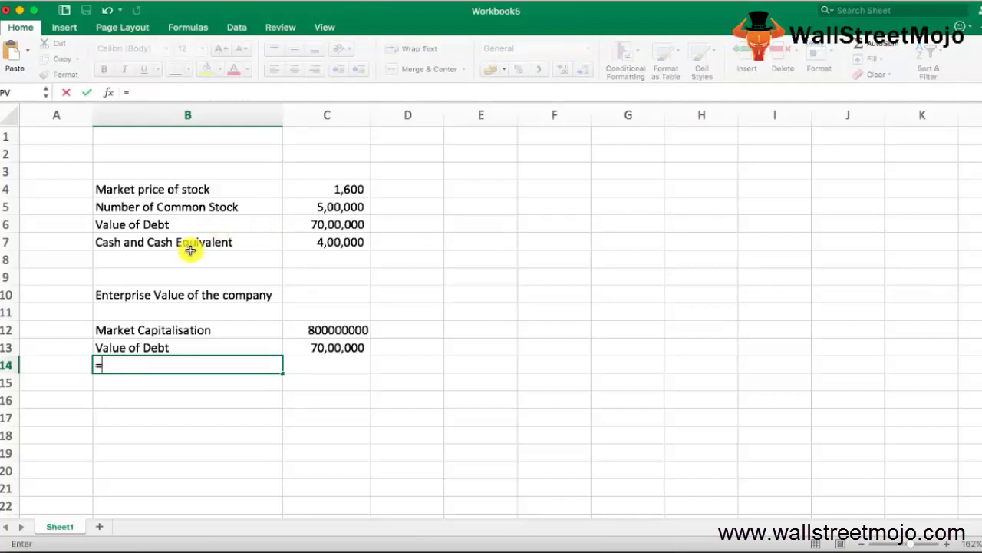
pyautogui.click(190, 249)
pyautogui.press('Tab')
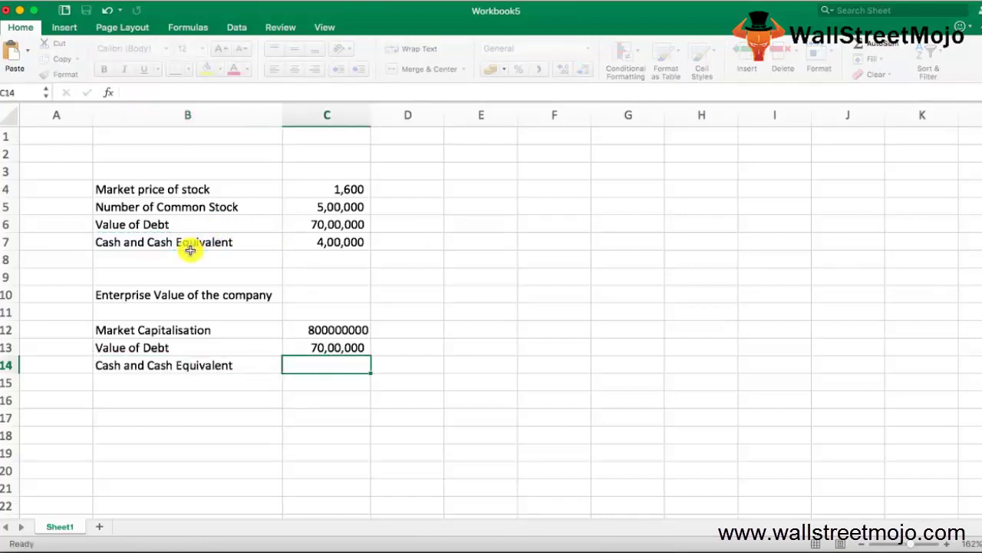
# Link cell C14 to the cash and cash equivalent value in the input data with the formula =C7
pyautogui.write('=')
pyautogui.click(323, 241)
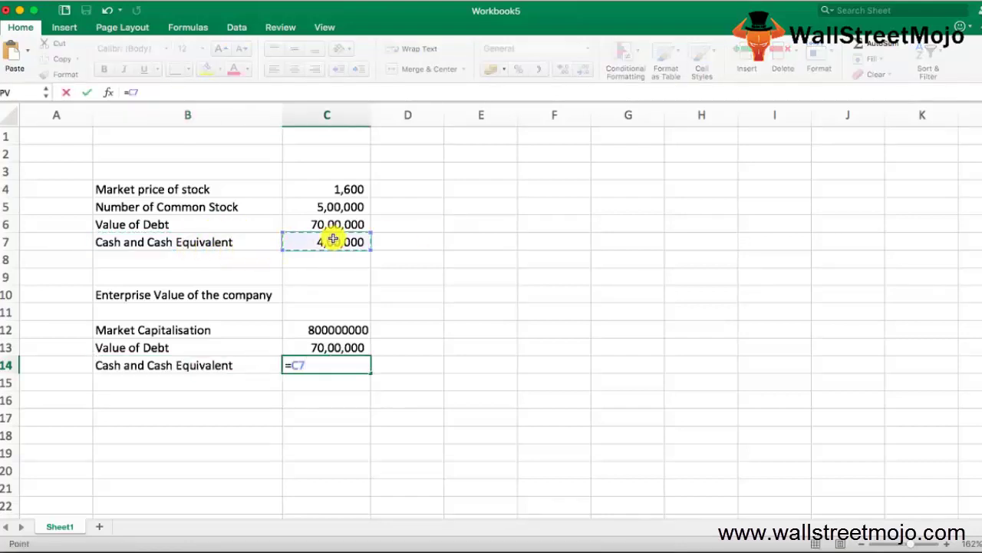
pyautogui.press('Return')
pyautogui.press('Return')
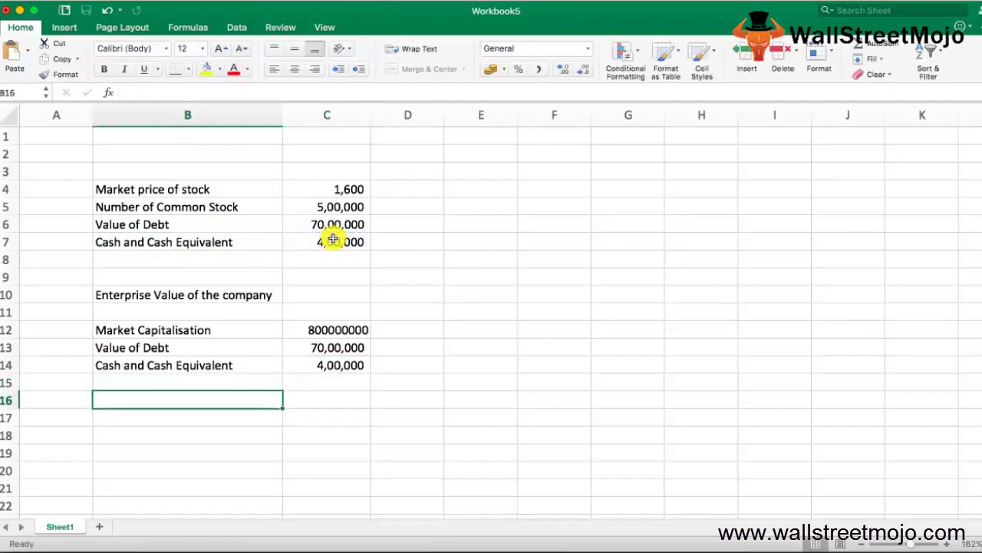
# Enter the label "Enterprise Value" in cell B16
pyautogui.write('En')
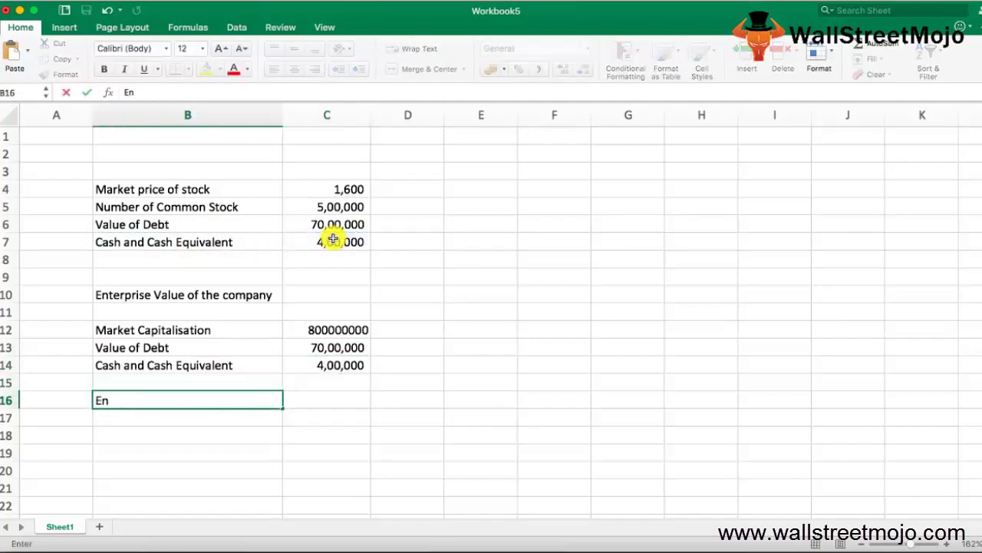
pyautogui.write('terprise Value')
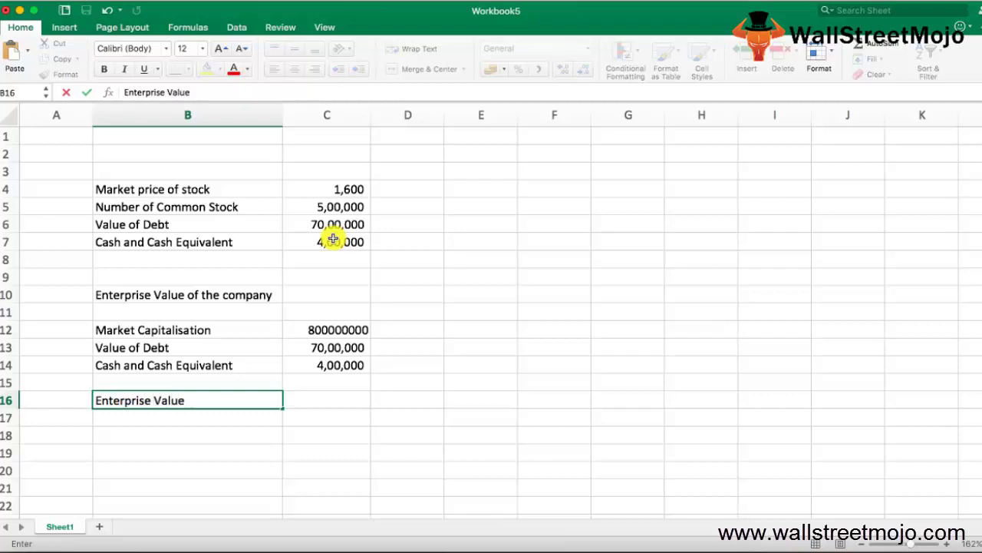
pyautogui.press('Tab')
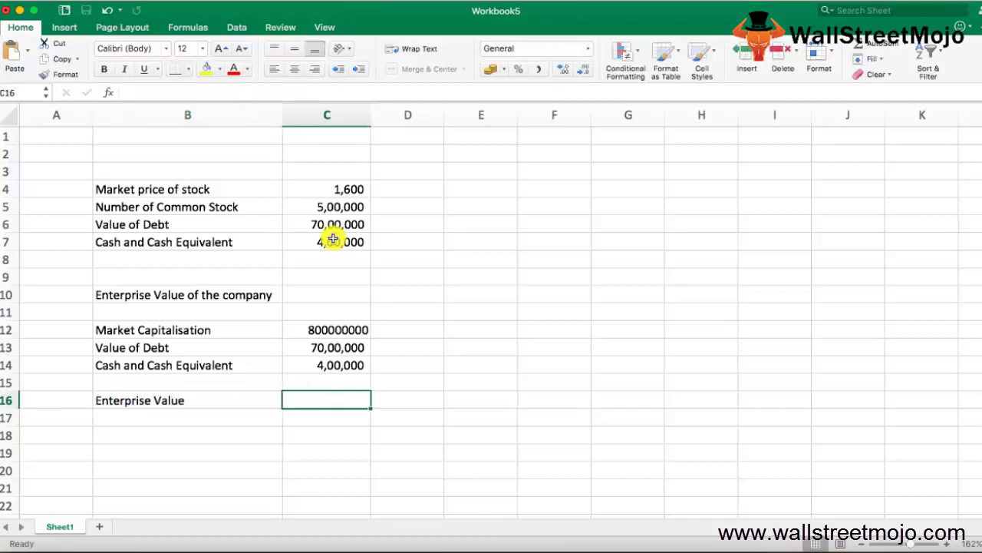
# Calculate the enterprise value in C16 as market capitalisation plus debt minus cash with the formula =C12+C13-C14
pyautogui.write('=')
pyautogui.press('Up')
pyautogui.press('Up')
pyautogui.press('Up')
pyautogui.press('Up')
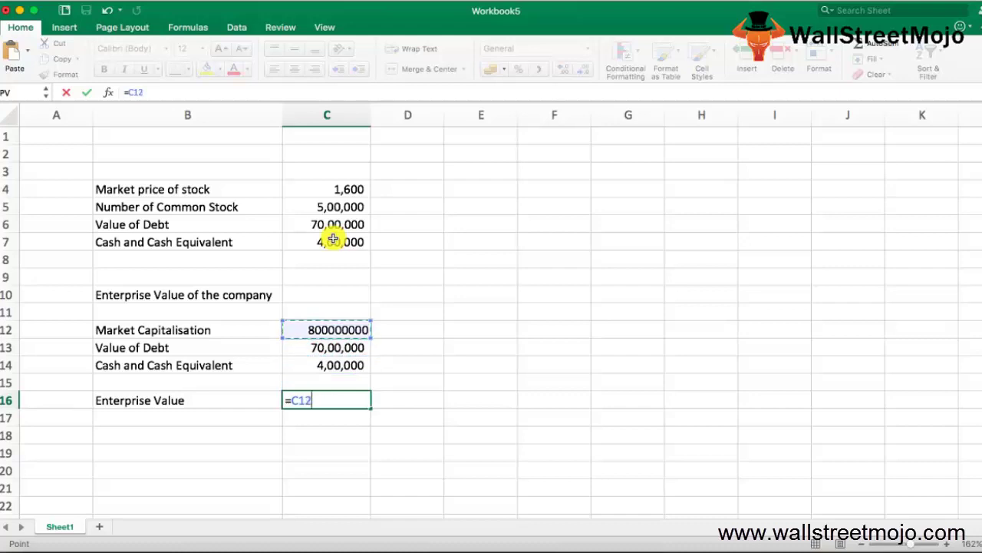
pyautogui.write('+')
pyautogui.press('Up')
pyautogui.press('Up')
pyautogui.press('Up')
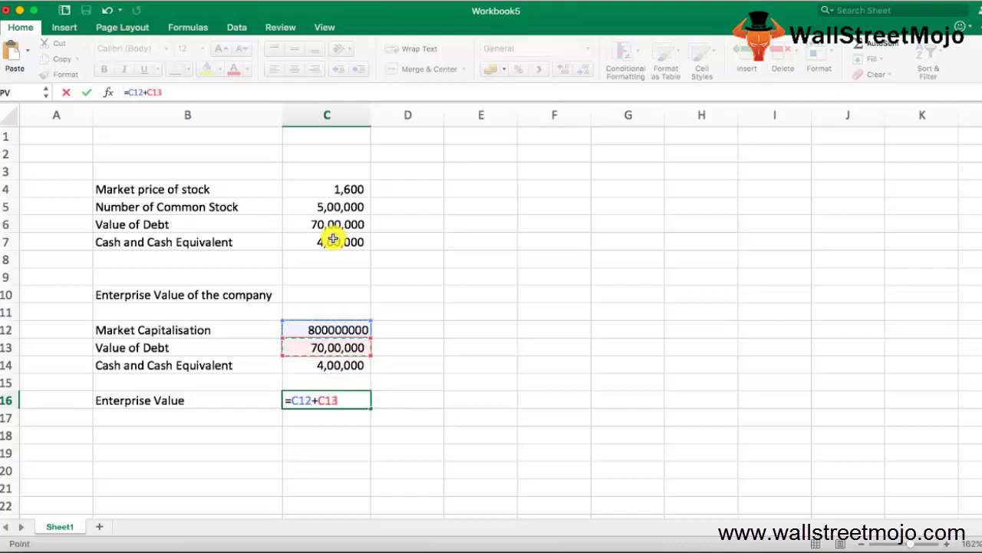
pyautogui.write('-')
pyautogui.press('Up')
pyautogui.press('Up')
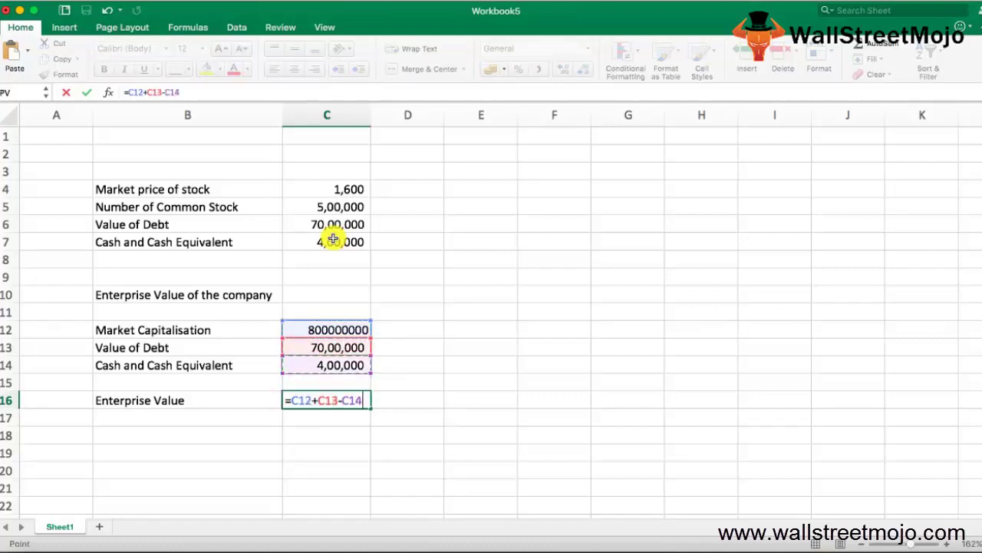
pyautogui.press('Return')
pyautogui.press('Up')
pyautogui.press('Right')
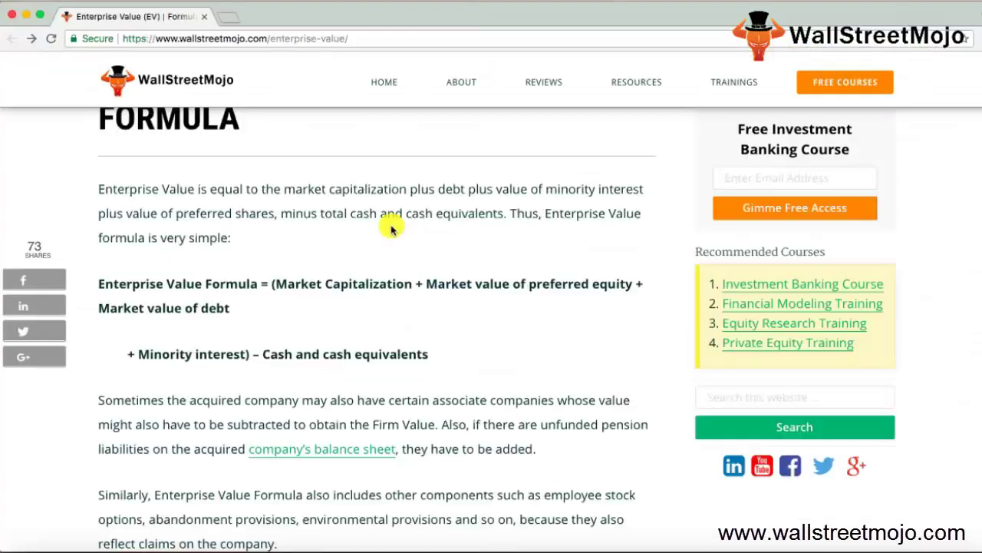
# Examine the chart of Apple's enterprise value movement at the start of the WallStreetMojo enterprise value article in the browser
pyautogui.scroll(10, 390, 227)
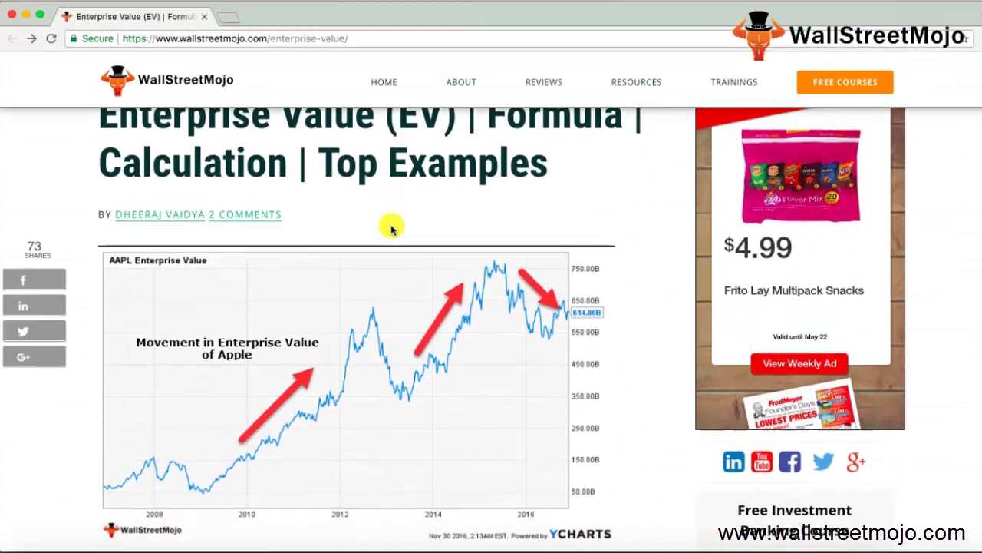
pyautogui.scroll(-1, 390, 227)
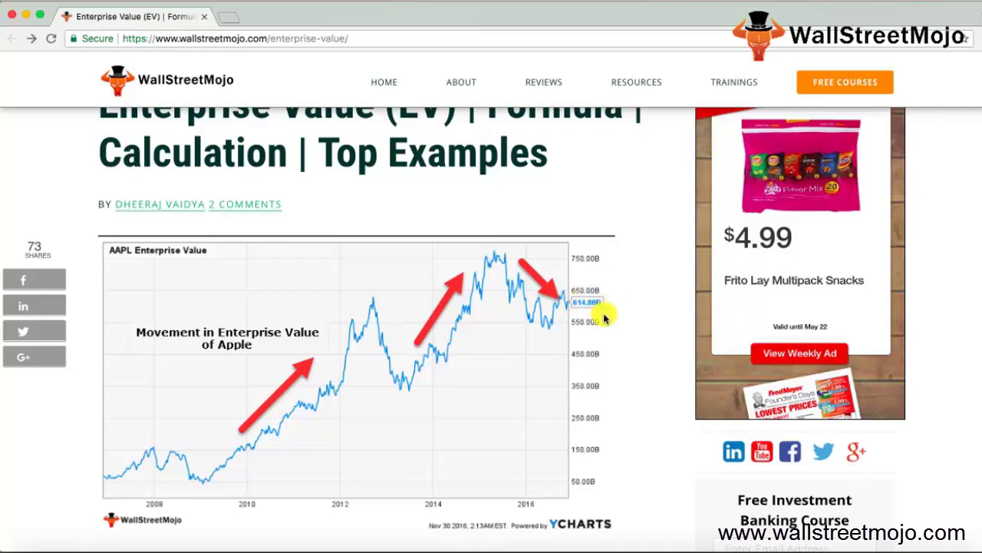
pyautogui.scroll(1, 604, 317)
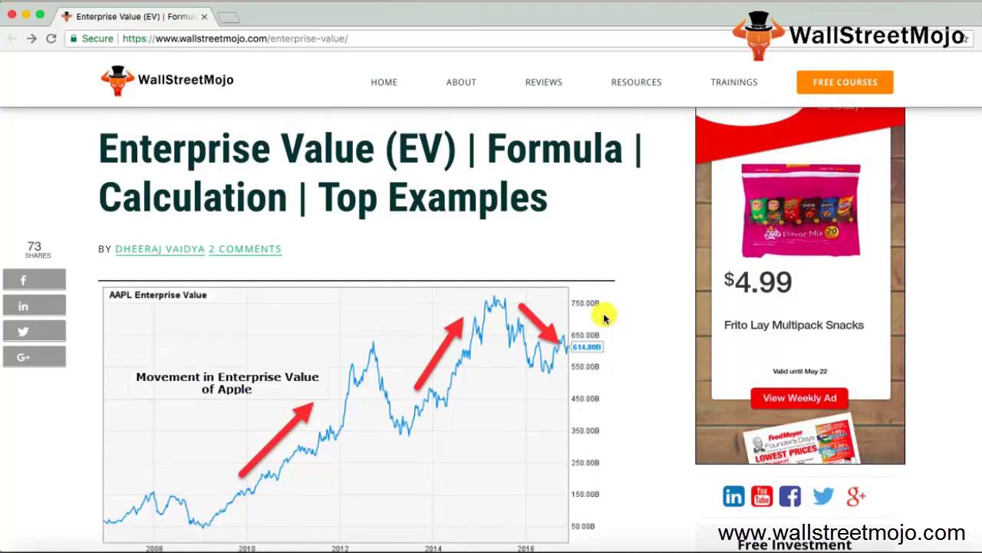